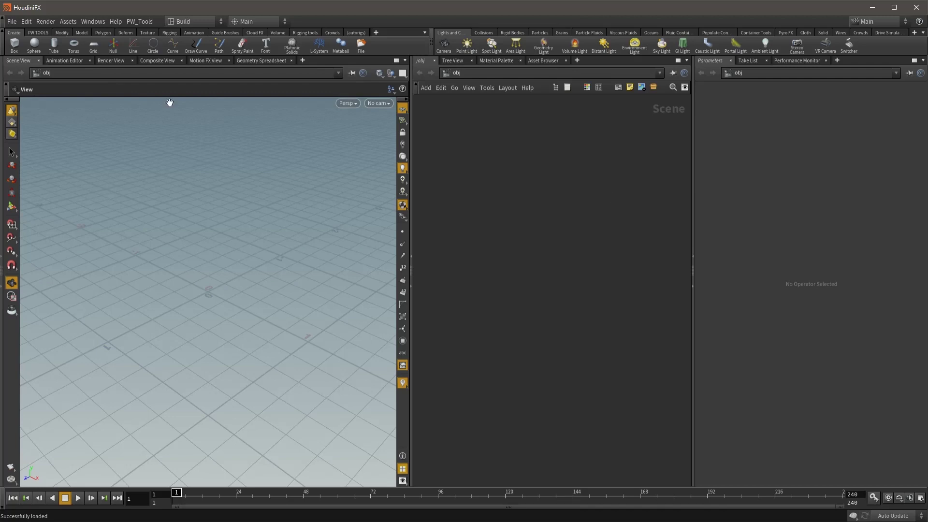
# Step: Create a box on the grid and move it to a new position
pyautogui.click(14, 44)
pyautogui.click(211, 262)
pyautogui.moveTo(214, 289); pyautogui.dragTo(91, 184)
pyautogui.press('Escape')
pyautogui.moveTo(244, 201); pyautogui.dragTo(188, 213)
pyautogui.press('Return')
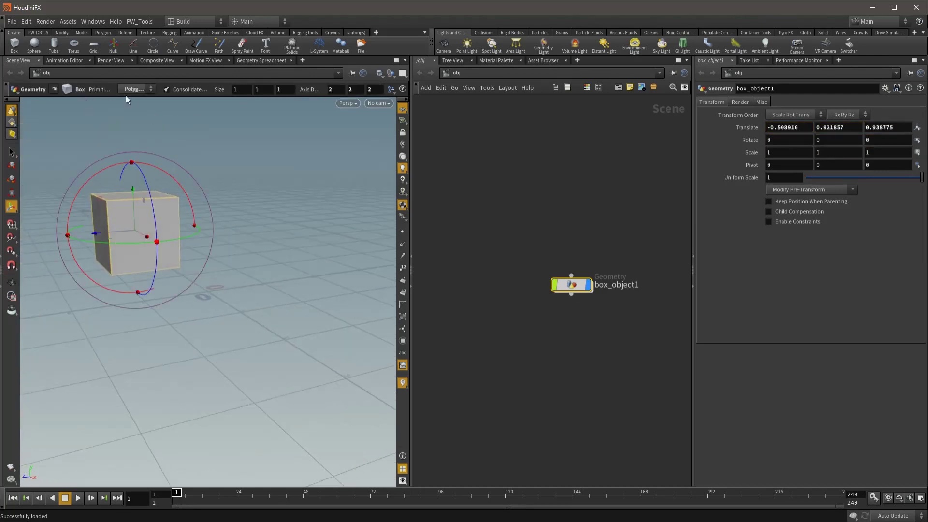
# Step: Add a sphere and lift it above the grid, higher than the box
pyautogui.click(40, 48)
pyautogui.click(261, 246)
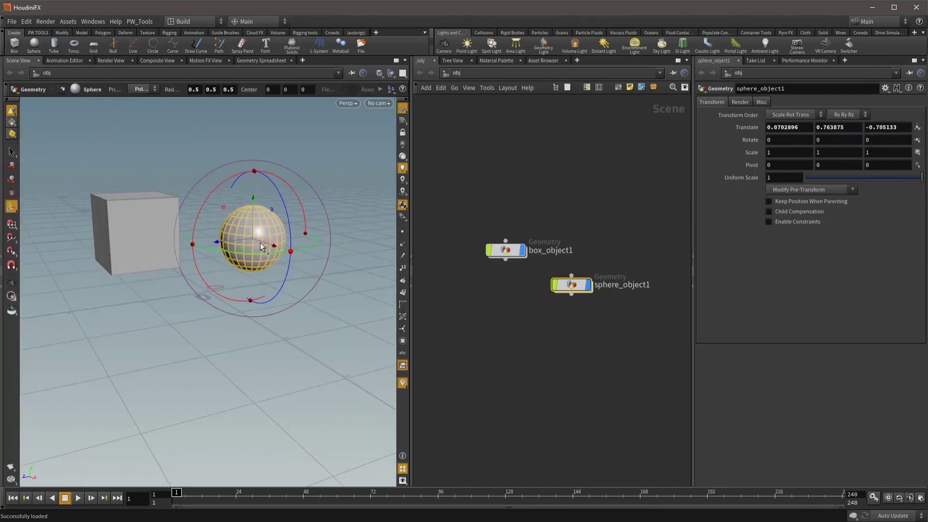
pyautogui.moveTo(253, 234); pyautogui.dragTo(255, 158)
pyautogui.press('Escape')
pyautogui.moveTo(255, 231)
pyautogui.mouseDown()
pyautogui.moveTo(310, 237)
pyautogui.moveTo(208, 221)
pyautogui.moveTo(227, 237)
pyautogui.mouseUp()
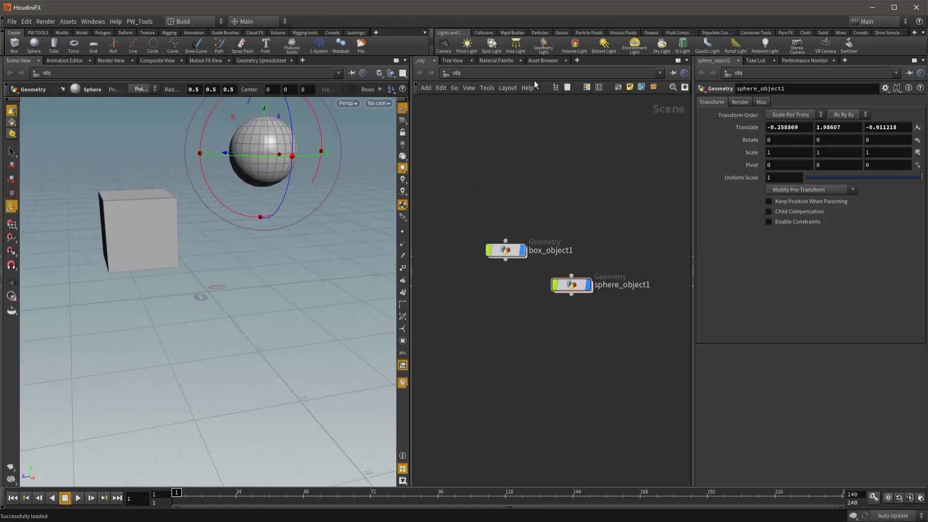
pyautogui.click(146, 213)
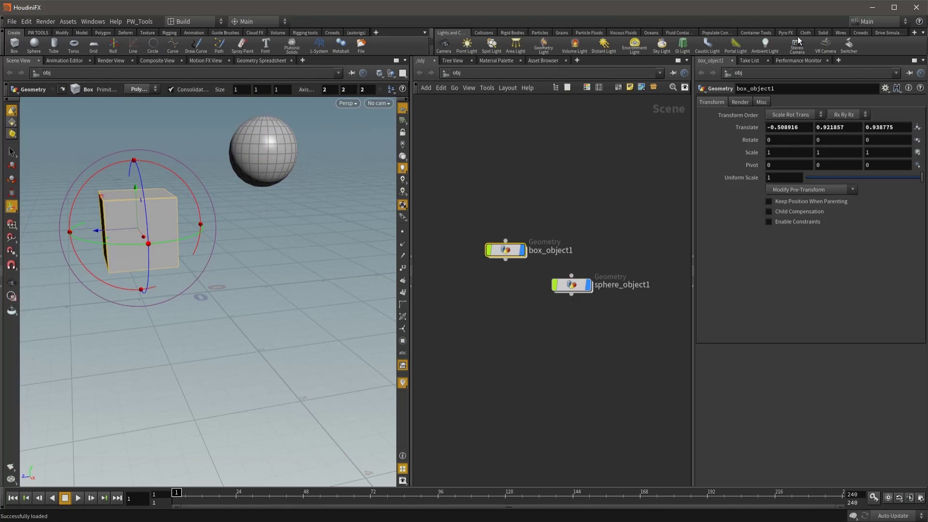
pyautogui.click(510, 32)
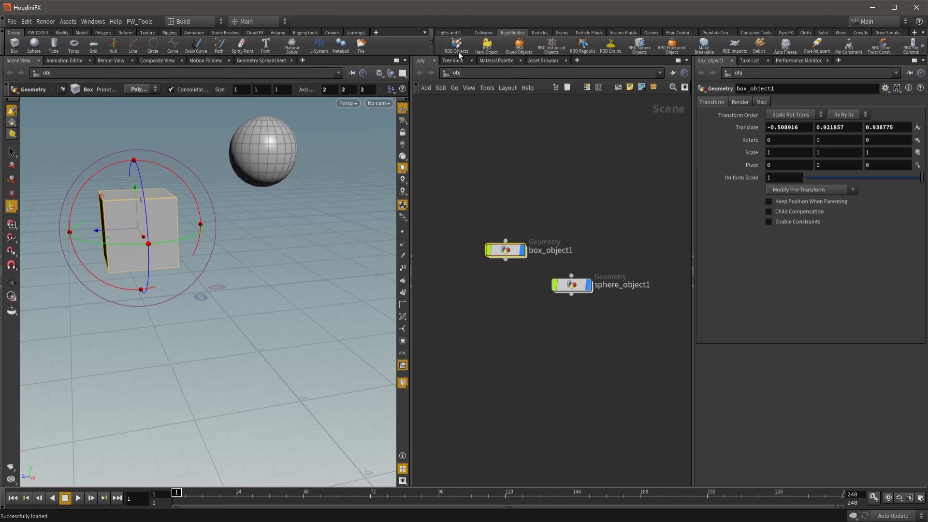
# Step: Make the box an RBD Hero Object and the sphere an Organic Mass solid, returning to /obj
pyautogui.hotkey('ctrl', 'z')
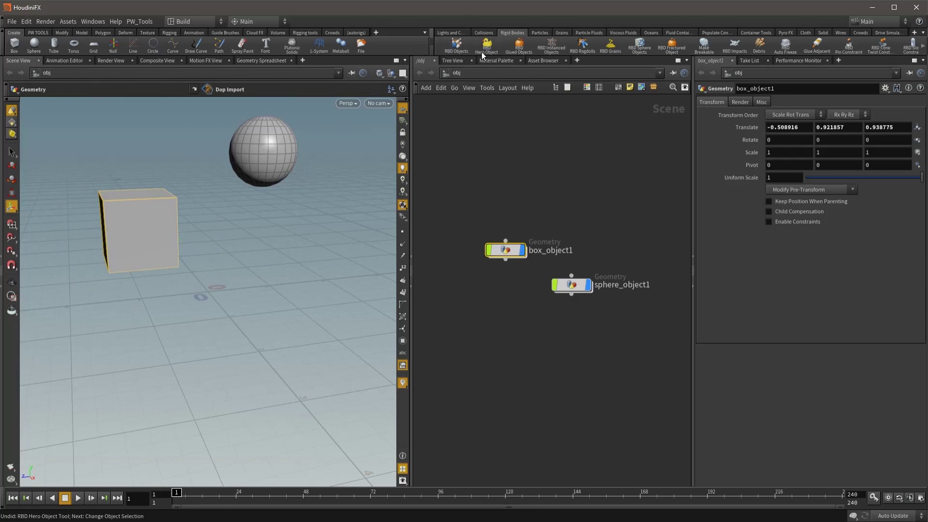
pyautogui.click(492, 51)
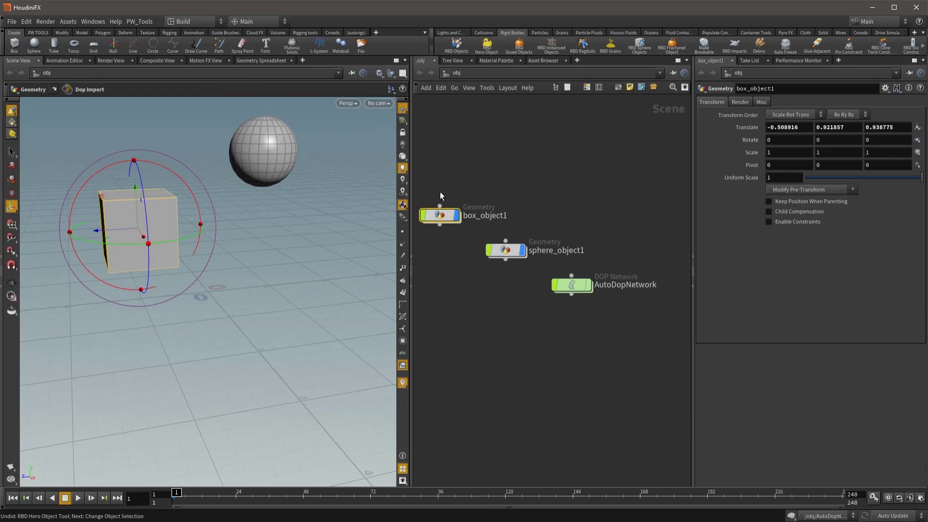
pyautogui.click(267, 156)
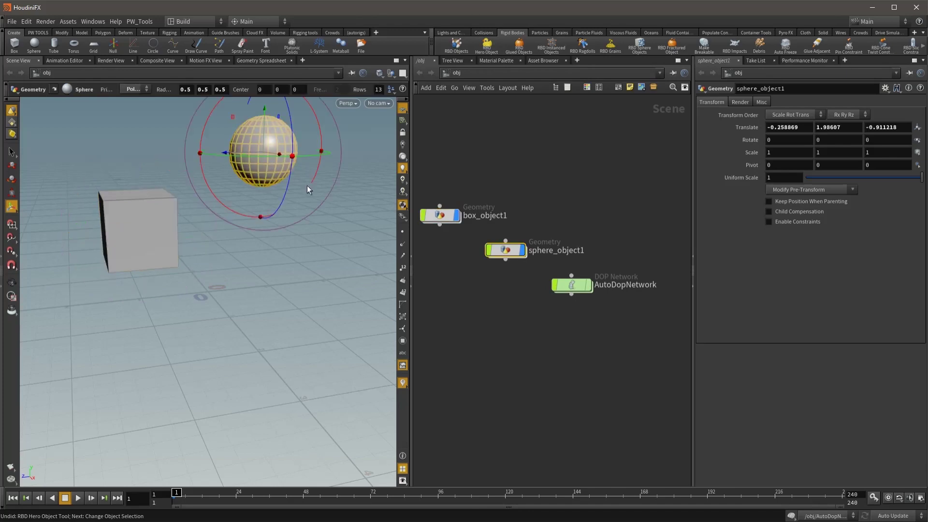
pyautogui.click(822, 32)
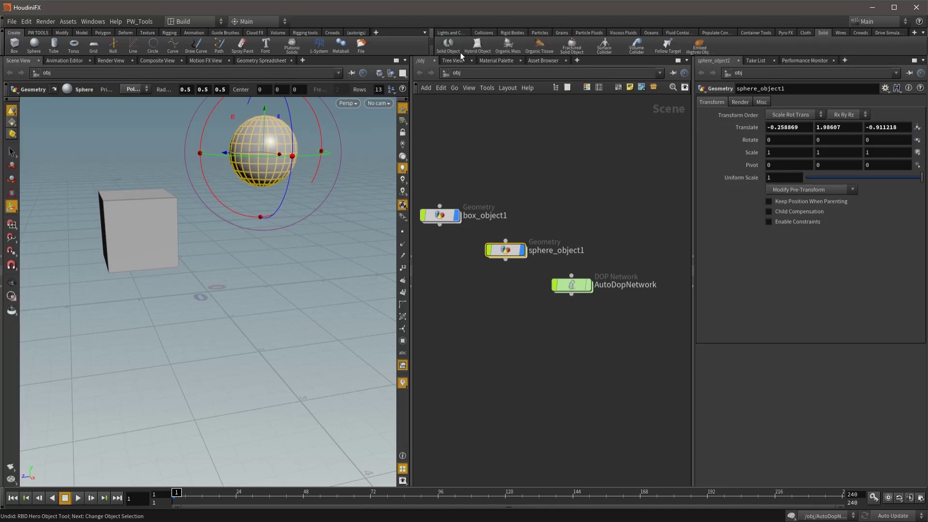
pyautogui.click(506, 46)
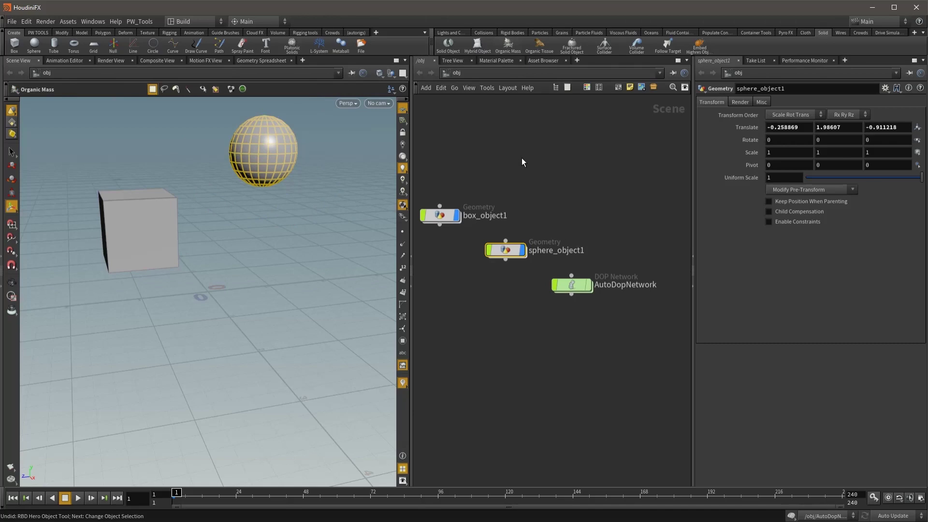
pyautogui.click(452, 73)
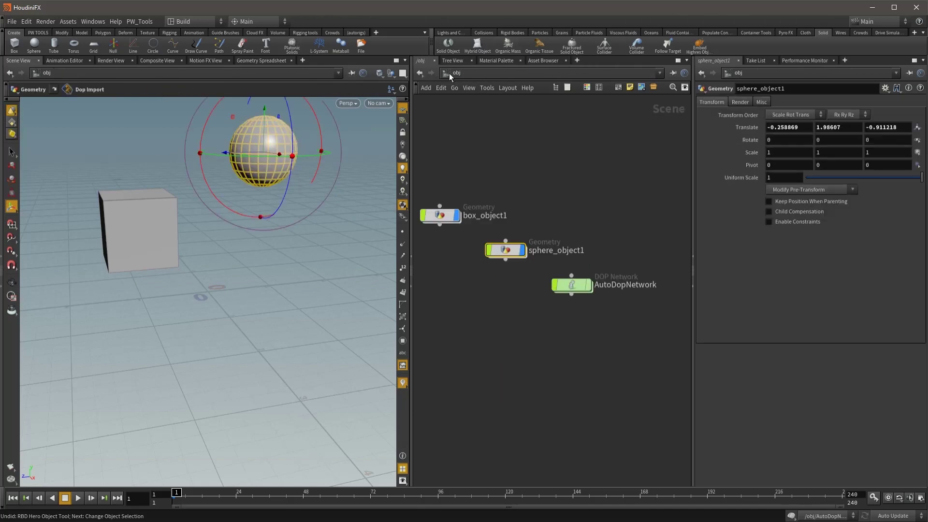
pyautogui.click(483, 32)
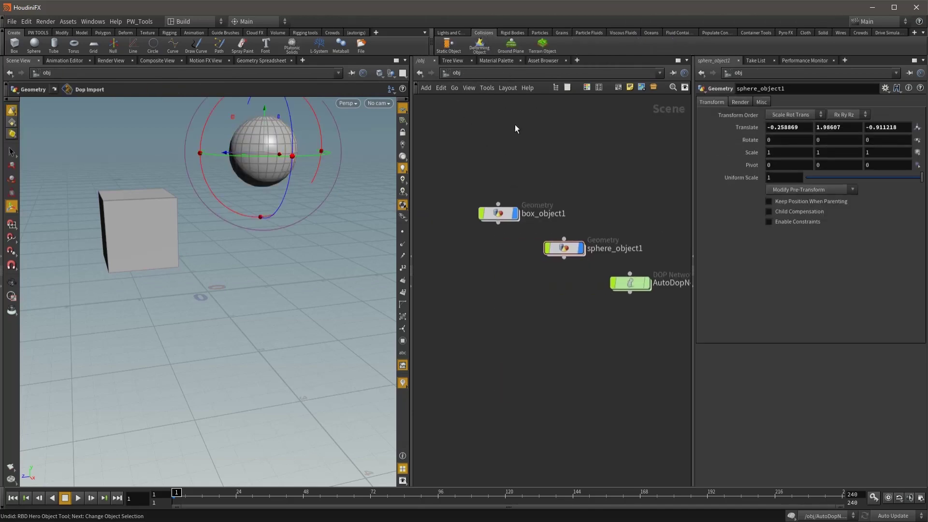
# Step: Add a Ground Plane collider under the box and sphere
pyautogui.click(513, 49)
pyautogui.press('Escape')
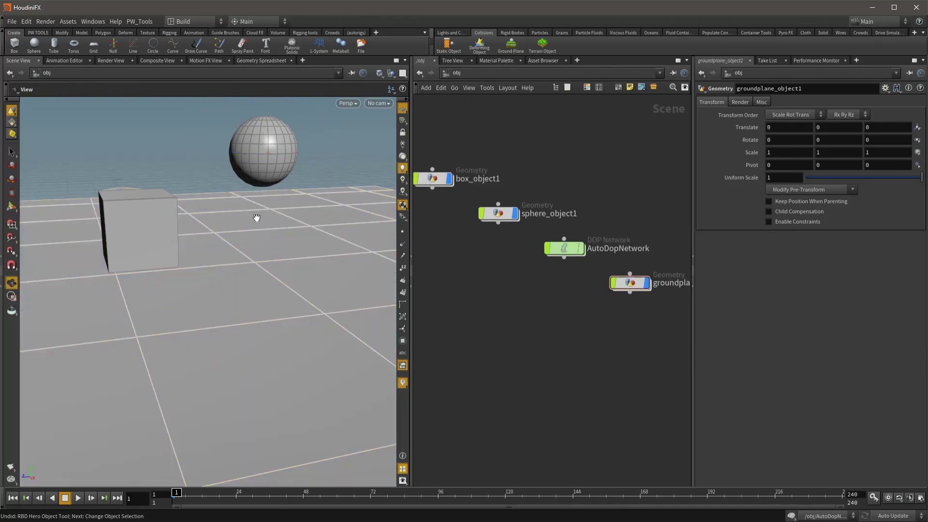
pyautogui.moveTo(256, 218); pyautogui.dragTo(276, 231)
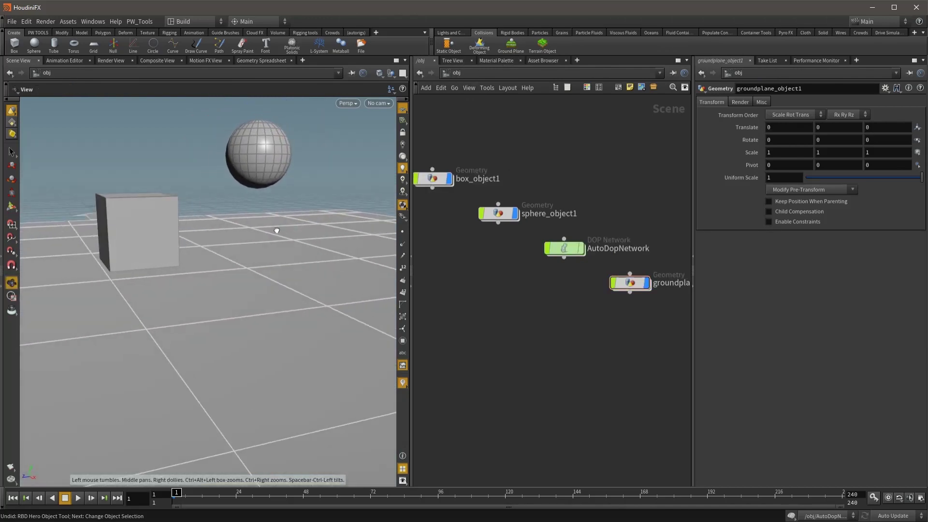
# Step: Play the simulation in real time to watch the objects land, then stop it
pyautogui.click(887, 498)
pyautogui.click(79, 497)
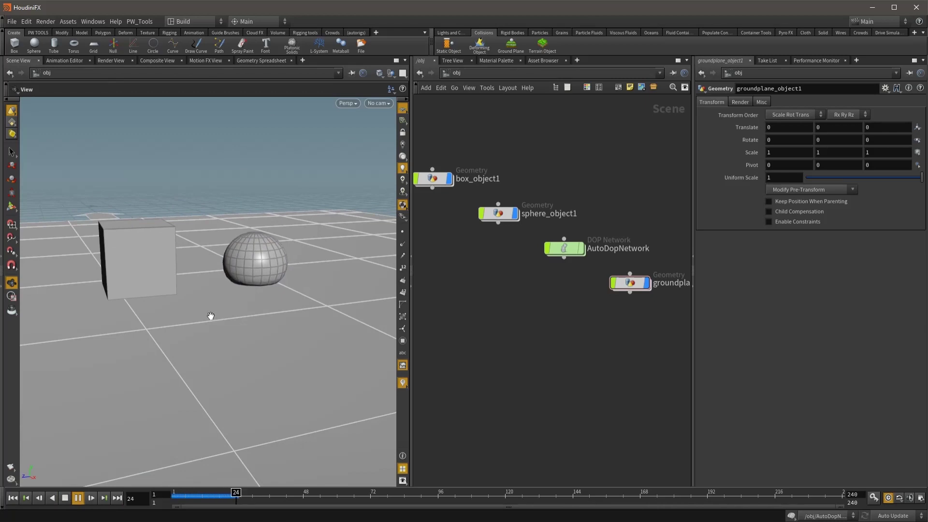
pyautogui.moveTo(228, 290)
pyautogui.mouseDown()
pyautogui.moveTo(266, 289)
pyautogui.moveTo(251, 283)
pyautogui.moveTo(310, 430)
pyautogui.mouseUp()
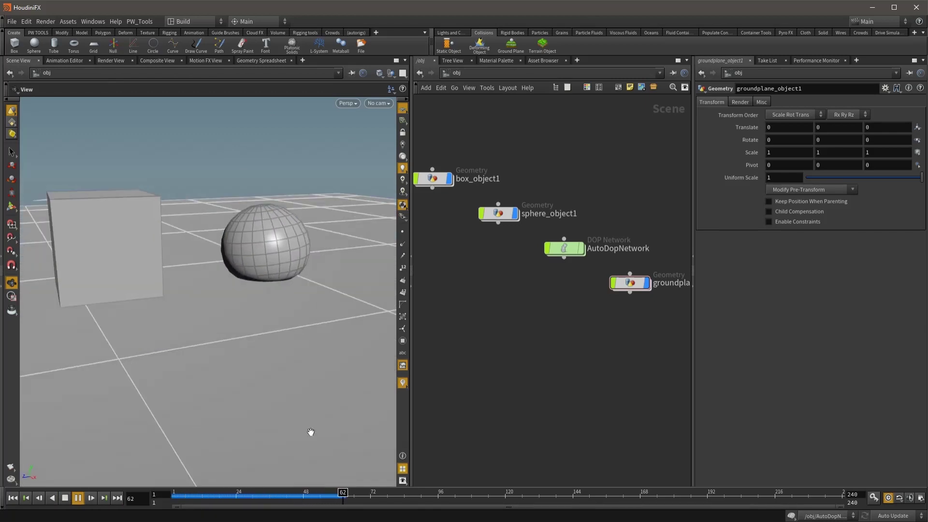
pyautogui.click(65, 497)
pyautogui.moveTo(288, 492); pyautogui.dragTo(171, 486)
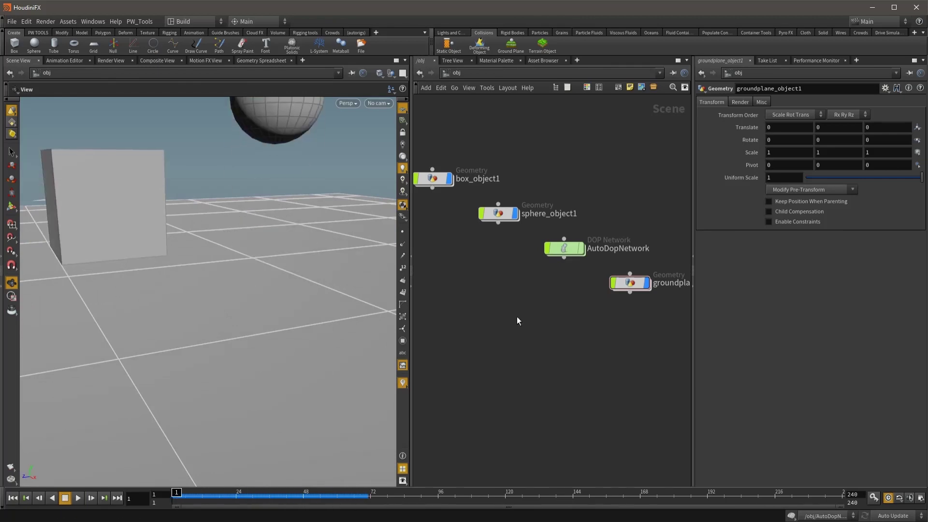
# Step: Move sphere_object1 higher, to translate (-0.663565, 2.54465, 0.367807)
pyautogui.click(498, 213)
pyautogui.moveTo(316, 192)
pyautogui.mouseDown()
pyautogui.moveTo(269, 177)
pyautogui.moveTo(173, 110)
pyautogui.mouseUp()
pyautogui.press('Return')
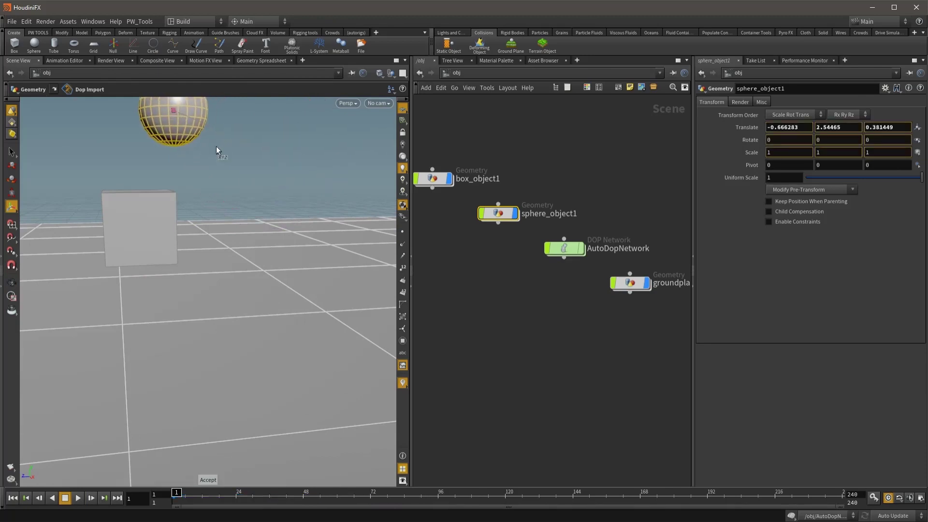
pyautogui.keyDown('alt'); pyautogui.moveTo(216, 146); pyautogui.dragTo(164, 363); pyautogui.keyUp('alt')
pyautogui.press('r')
# Step: Replay the simulation to see the sphere land beside the box, then stop and rewind
pyautogui.click(80, 498)
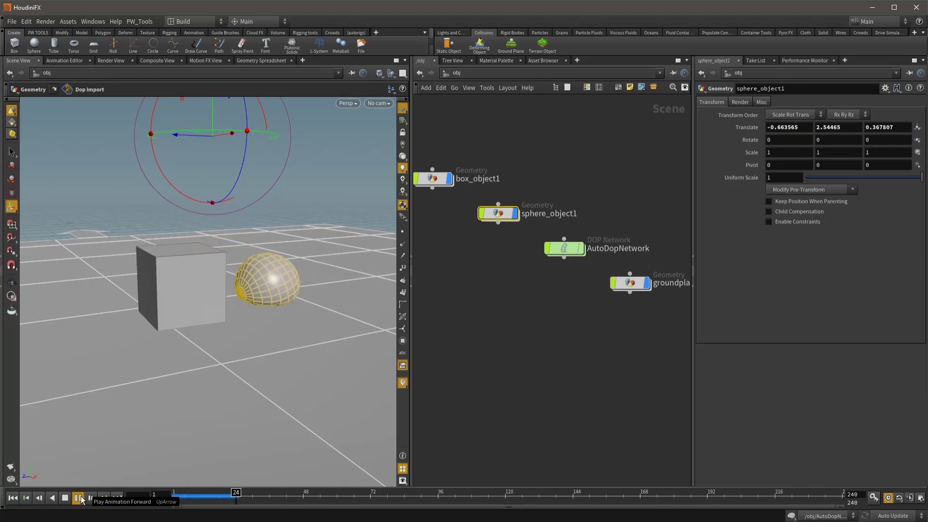
pyautogui.press('Escape')
pyautogui.moveTo(338, 335); pyautogui.dragTo(172, 436)
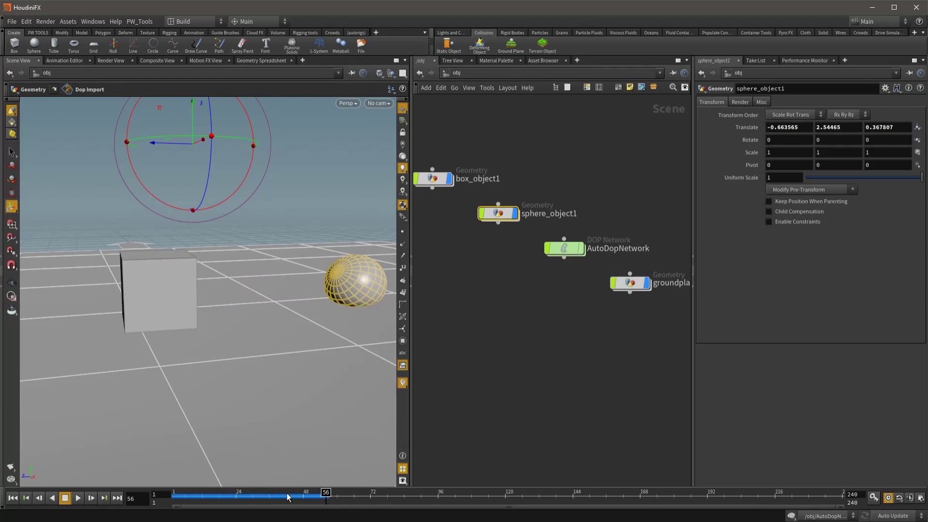
pyautogui.click(65, 498)
pyautogui.press('Escape')
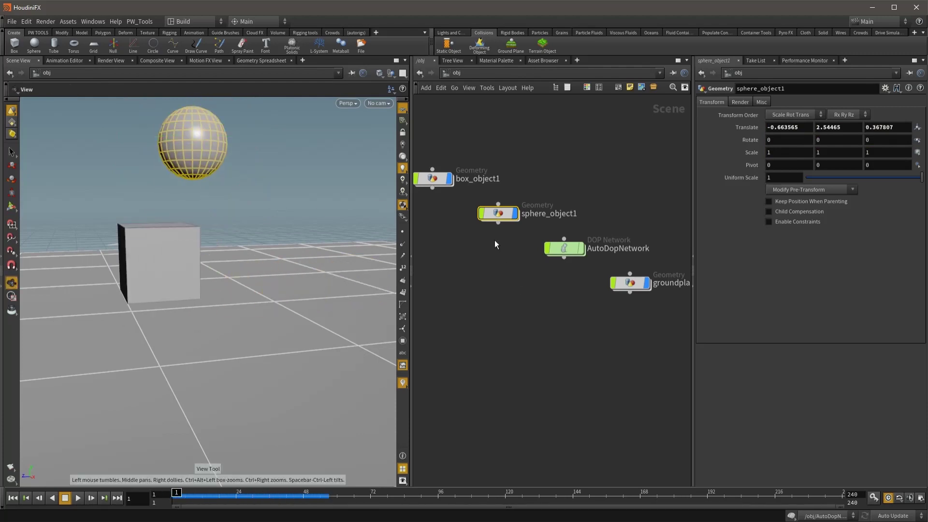
# Step: Add sphere_object2 and raise it to translate (-0.447178, 2.95705, -1.29445)
pyautogui.click(33, 44)
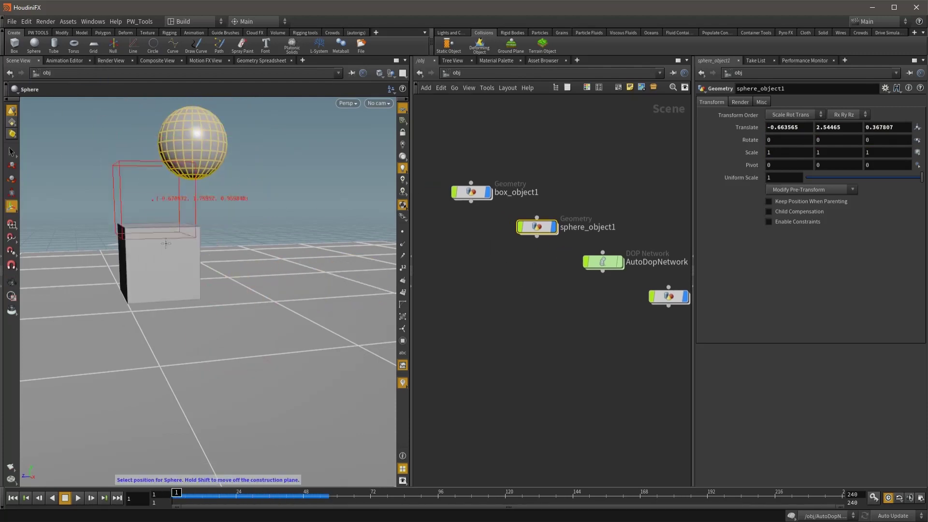
pyautogui.click(186, 309)
pyautogui.moveTo(186, 309)
pyautogui.mouseDown()
pyautogui.moveTo(129, 118)
pyautogui.moveTo(143, 173)
pyautogui.moveTo(322, 168)
pyautogui.moveTo(300, 159)
pyautogui.mouseUp()
pyautogui.press('Escape')
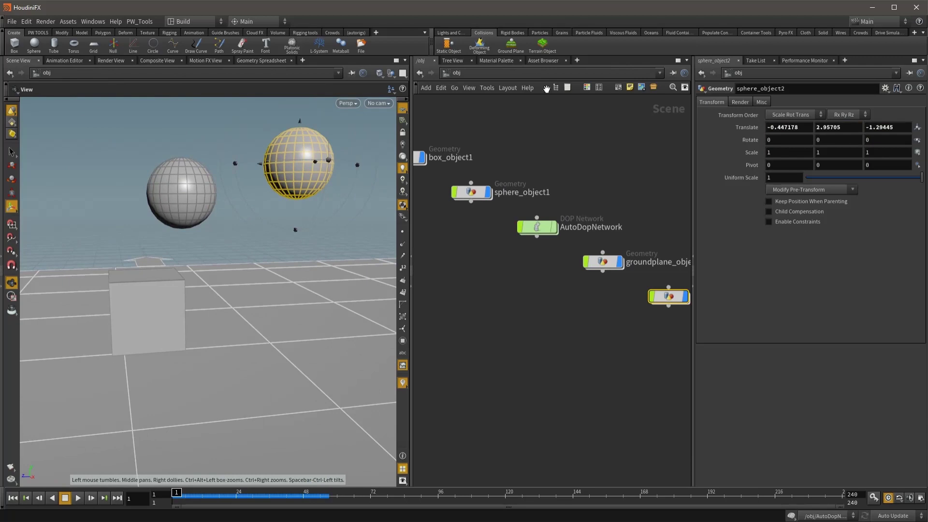
pyautogui.press('r')
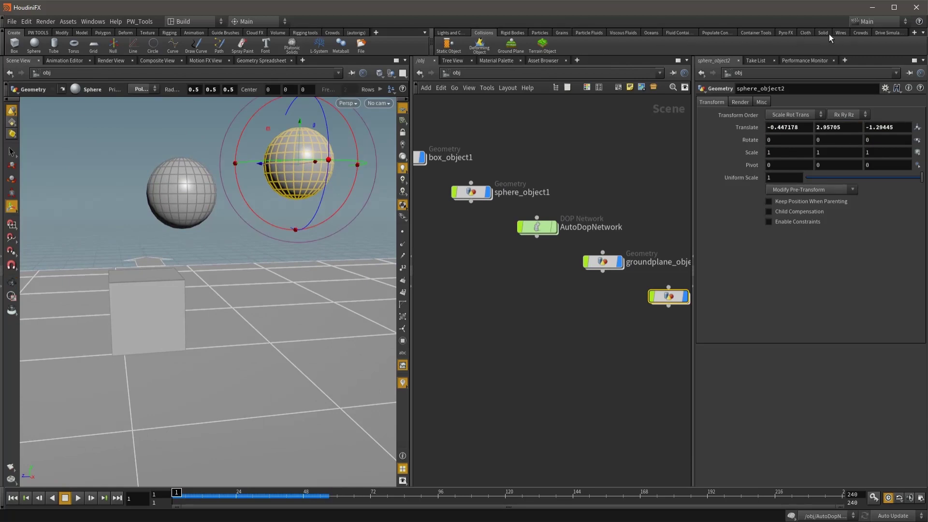
pyautogui.click(559, 32)
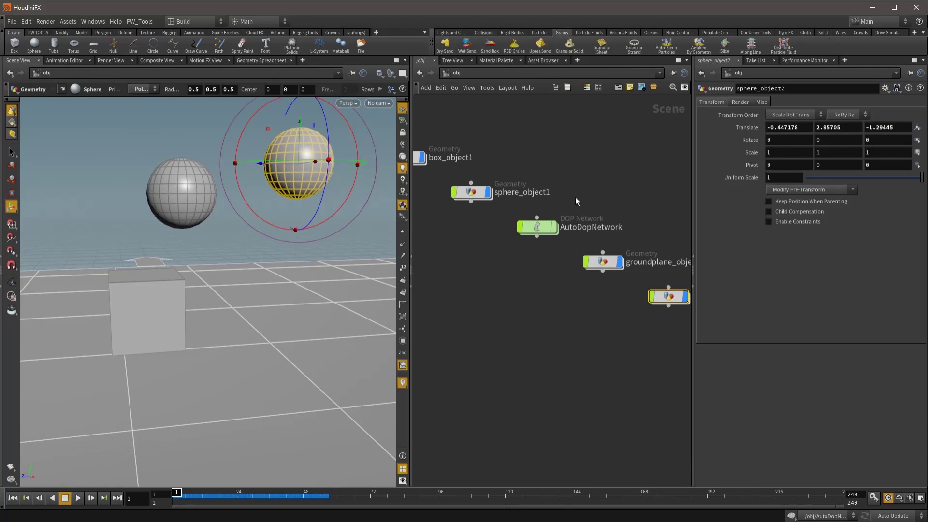
# Step: Convert sphere_object2 into a Dry Sand grain object and return to /obj
pyautogui.click(445, 44)
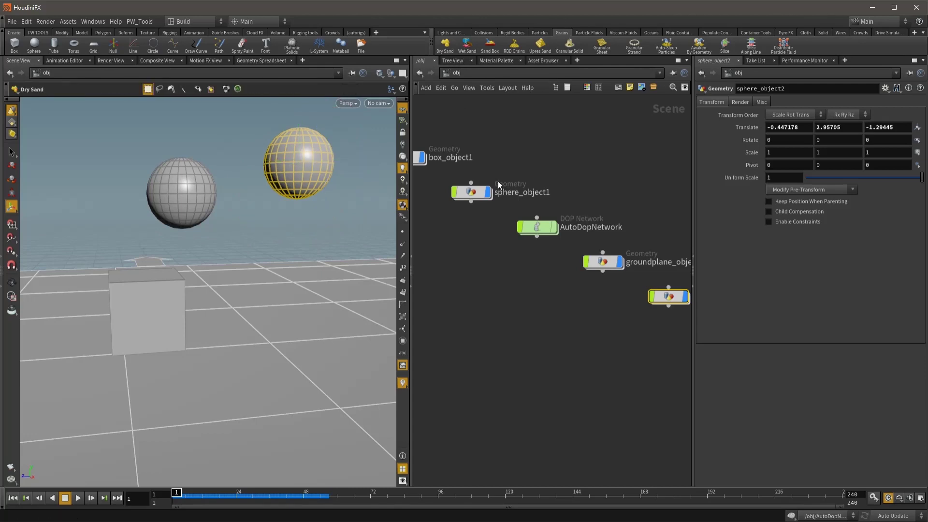
pyautogui.press('Return')
pyautogui.moveTo(309, 193); pyautogui.dragTo(315, 194)
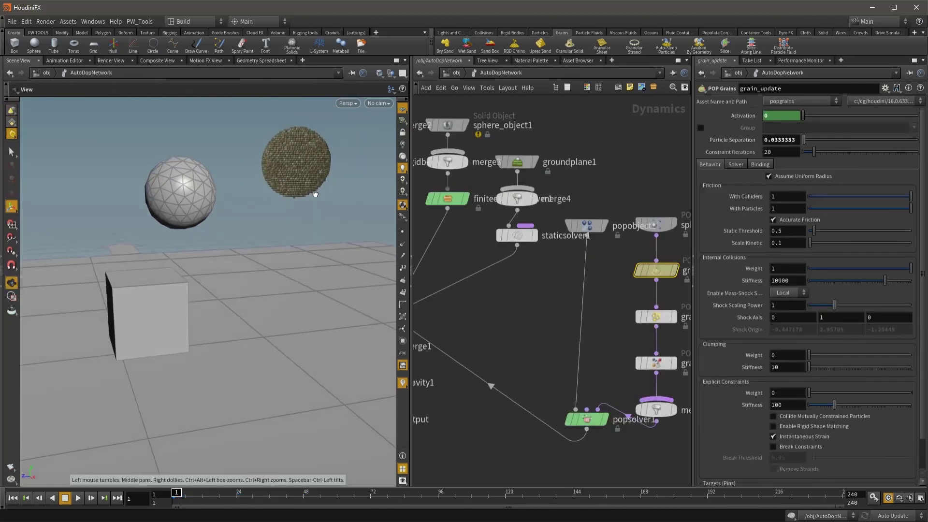
pyautogui.press('q')
# Step: Play the simulation to watch the sand spill onto the ground, then rewind to frame 1
pyautogui.click(78, 497)
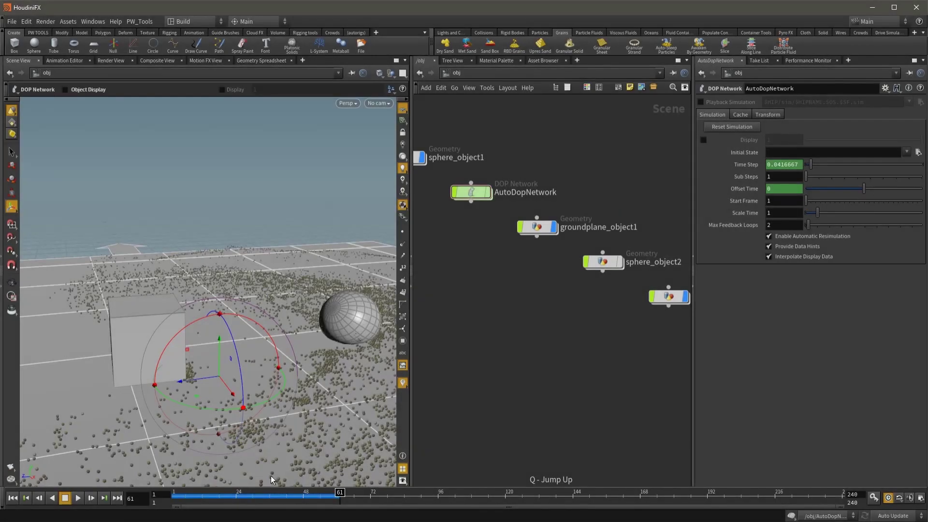
pyautogui.moveTo(327, 493); pyautogui.dragTo(164, 493)
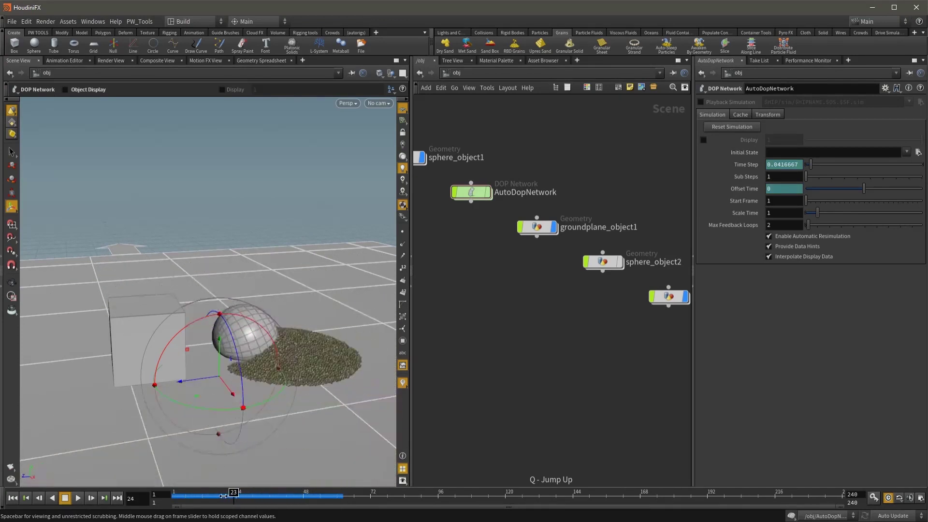
pyautogui.press('Escape')
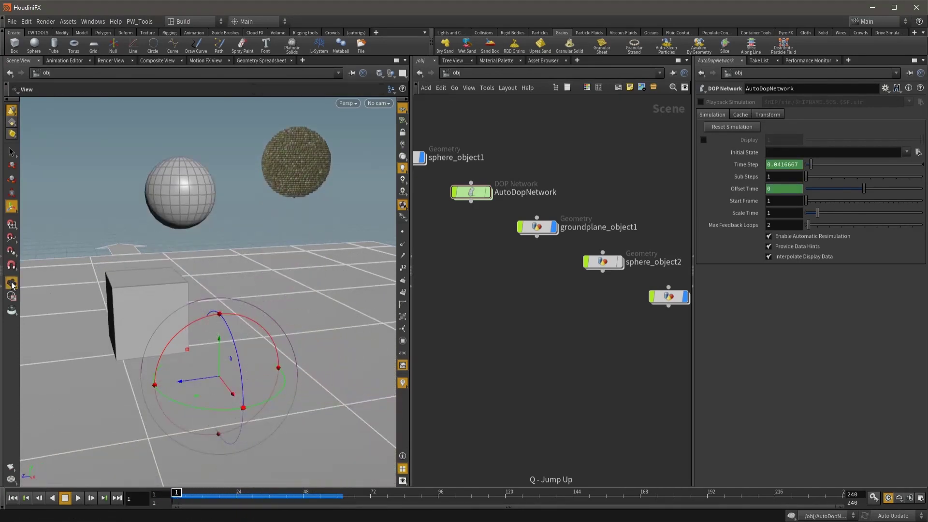
pyautogui.moveTo(189, 491)
pyautogui.mouseDown()
pyautogui.moveTo(297, 504)
pyautogui.moveTo(174, 491)
pyautogui.moveTo(336, 498)
pyautogui.moveTo(177, 492)
pyautogui.mouseUp()
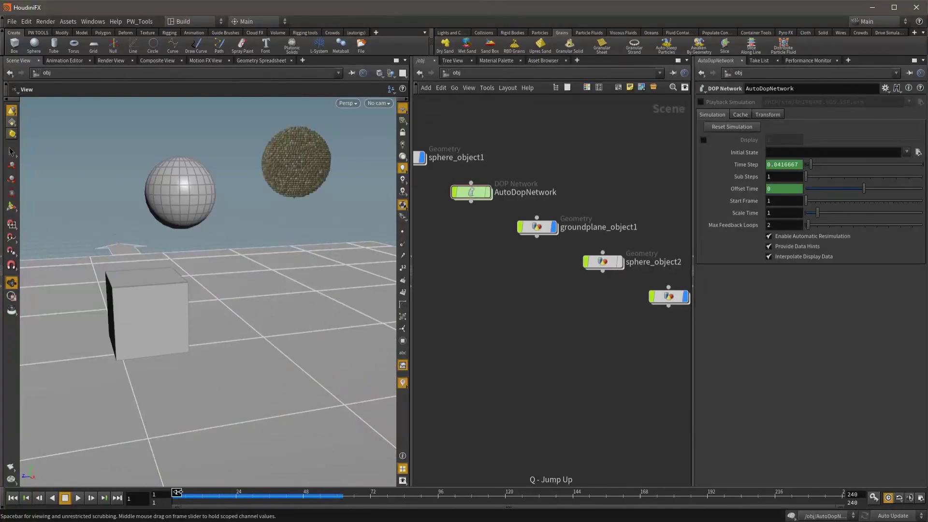